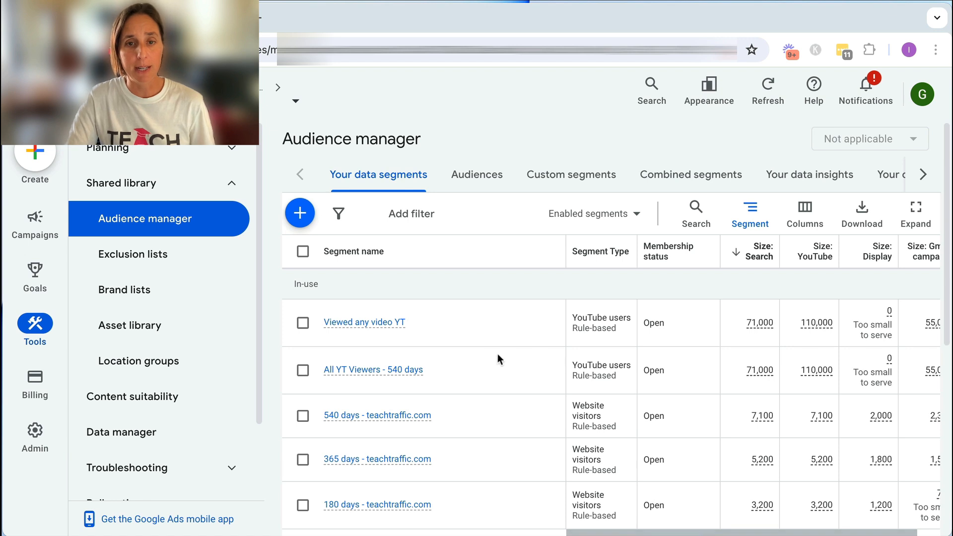
Step: Start a new YouTube users data segment and select the Teach Traffic channel as its source
left_click(444, 105)
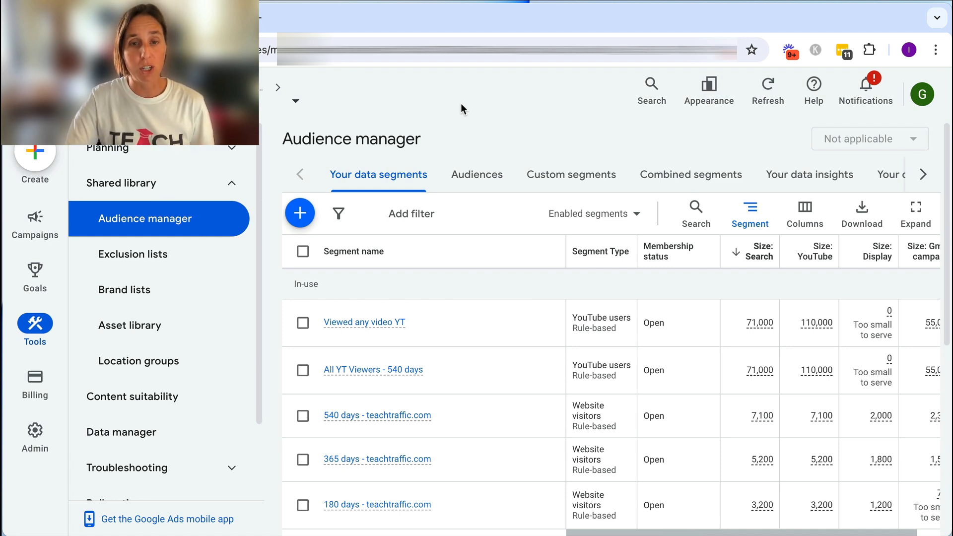
left_click(299, 214)
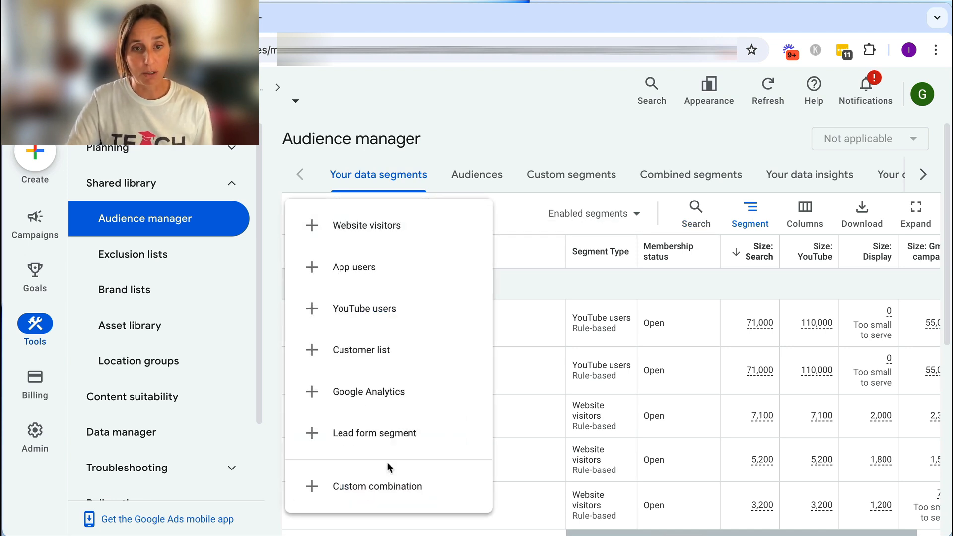
left_click(375, 305)
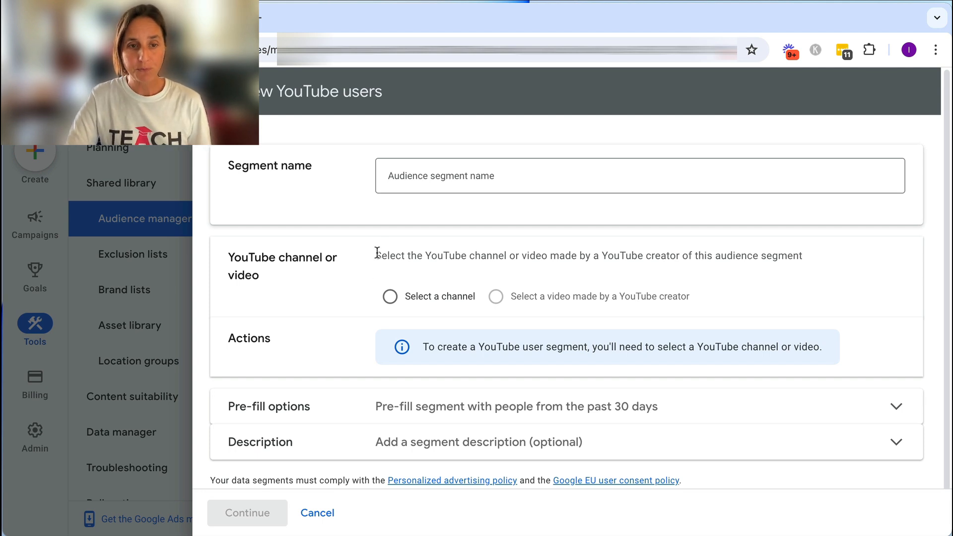
left_click(396, 304)
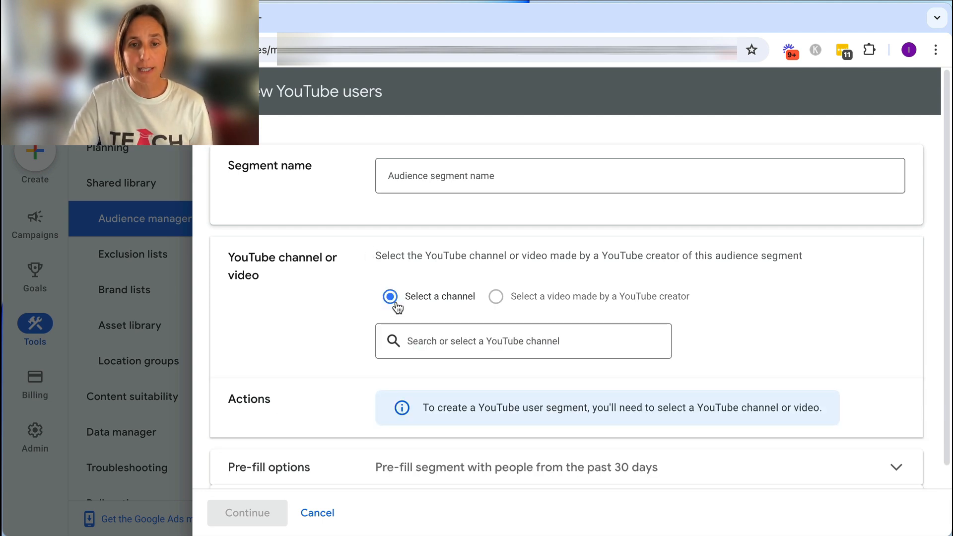
left_click(461, 335)
left_click(457, 404)
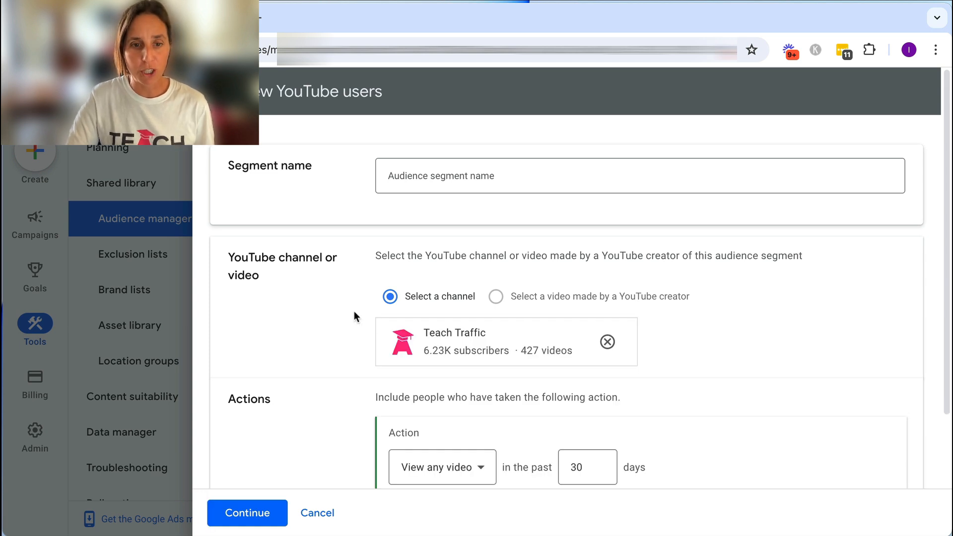
Step: Review the available viewer actions and choose View any video as the segment's action
scroll(324, 302, "down", 1)
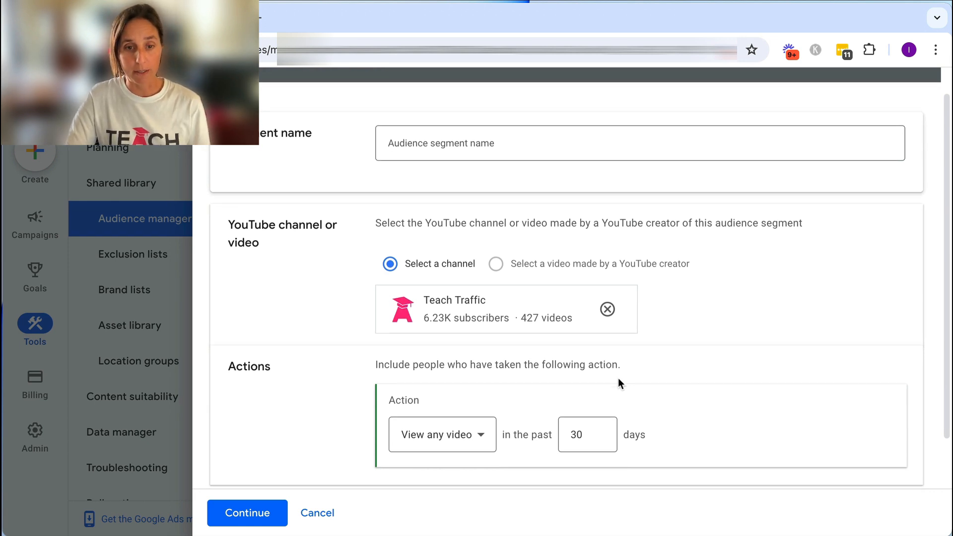
scroll(619, 382, "down", 1)
left_click(443, 422)
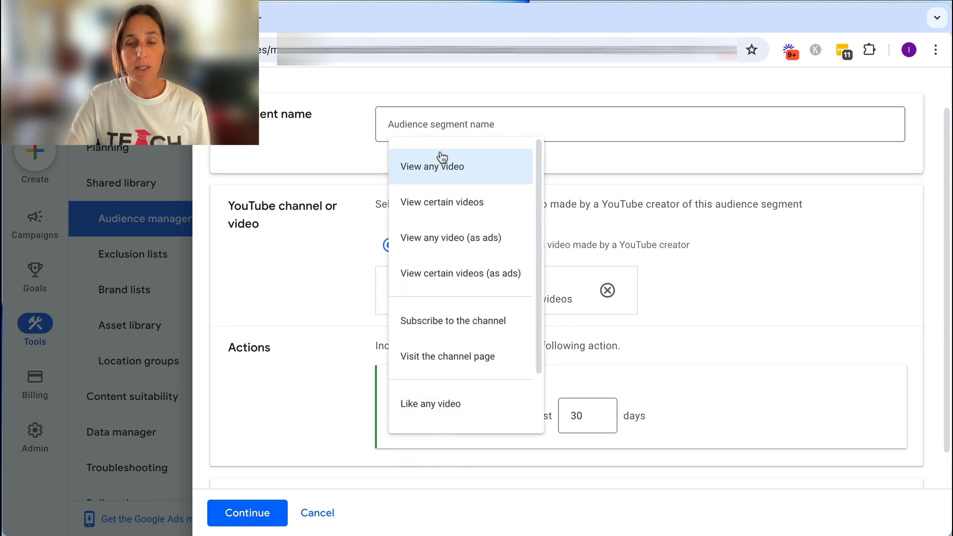
scroll(445, 315, "down", 3)
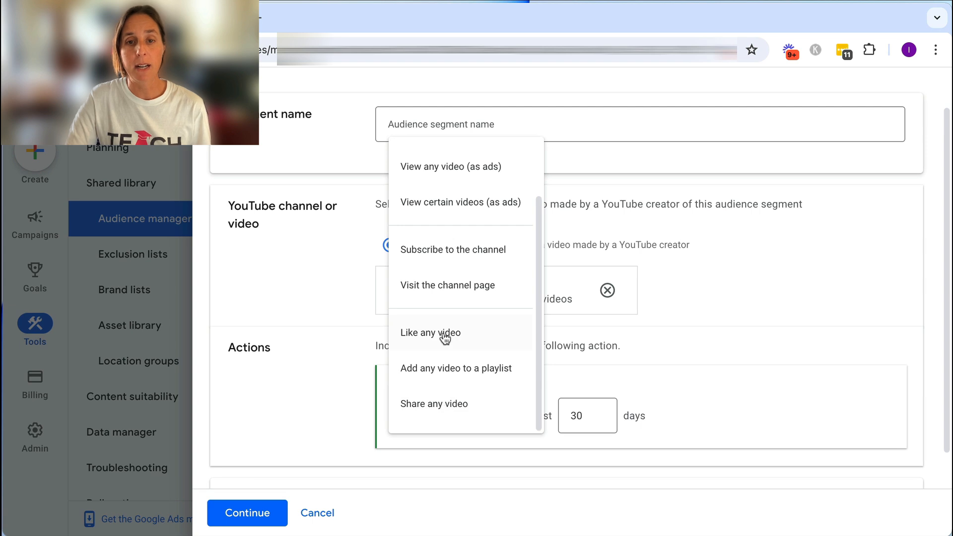
scroll(445, 337, "up", 3)
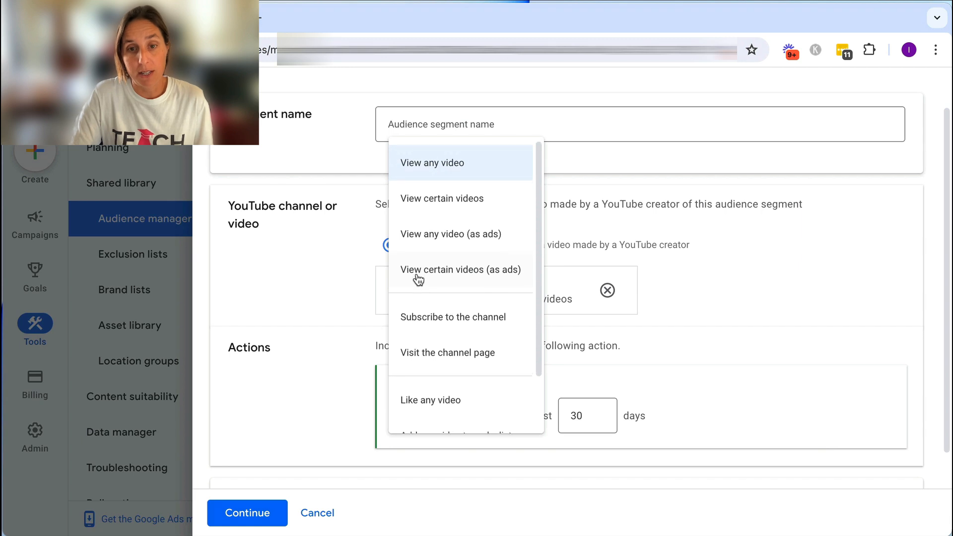
scroll(418, 278, "down", 1)
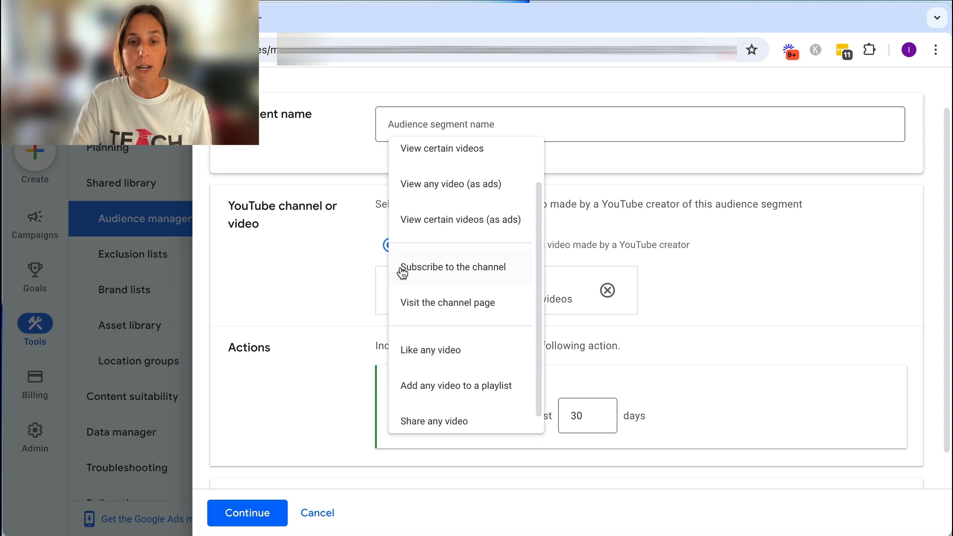
scroll(412, 282, "down", 1)
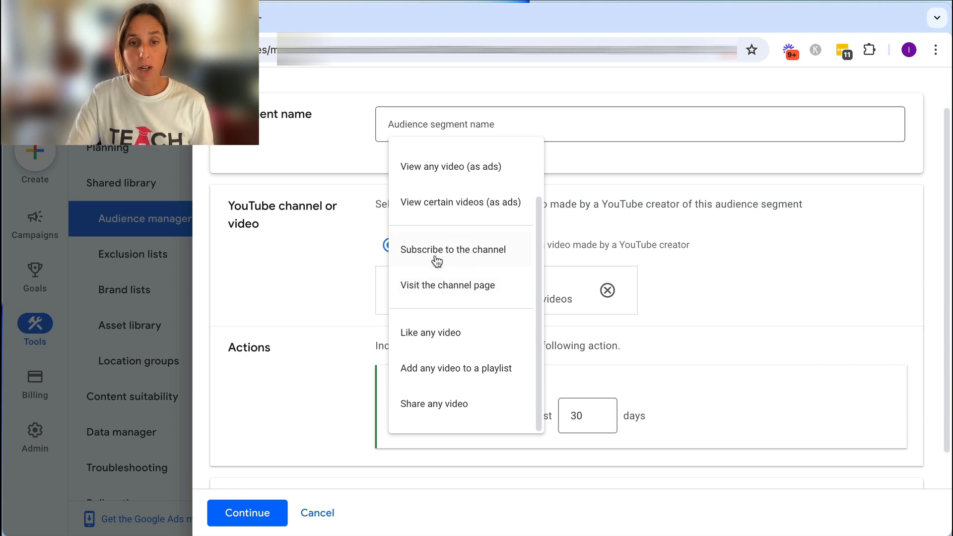
scroll(441, 336, "up", 2)
scroll(441, 336, "down", 1)
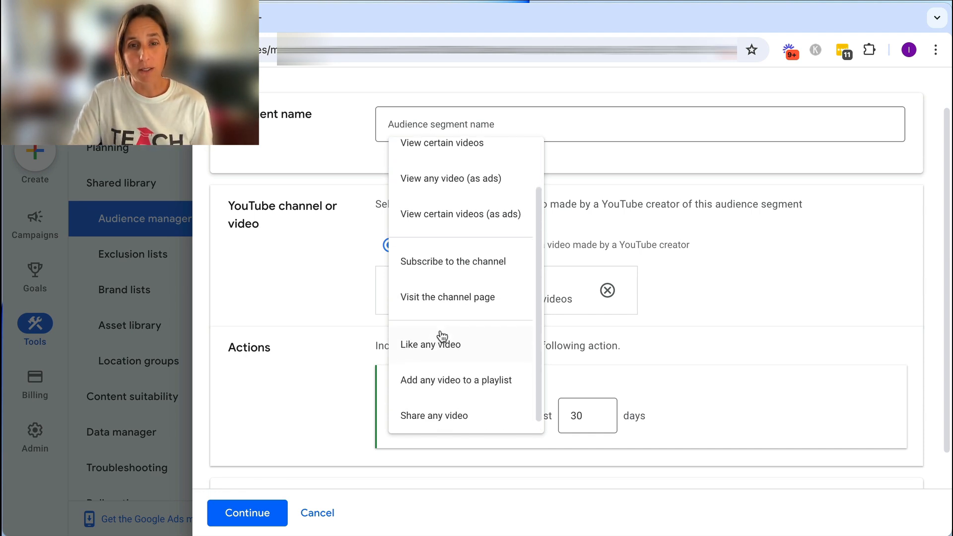
scroll(440, 335, "up", 1)
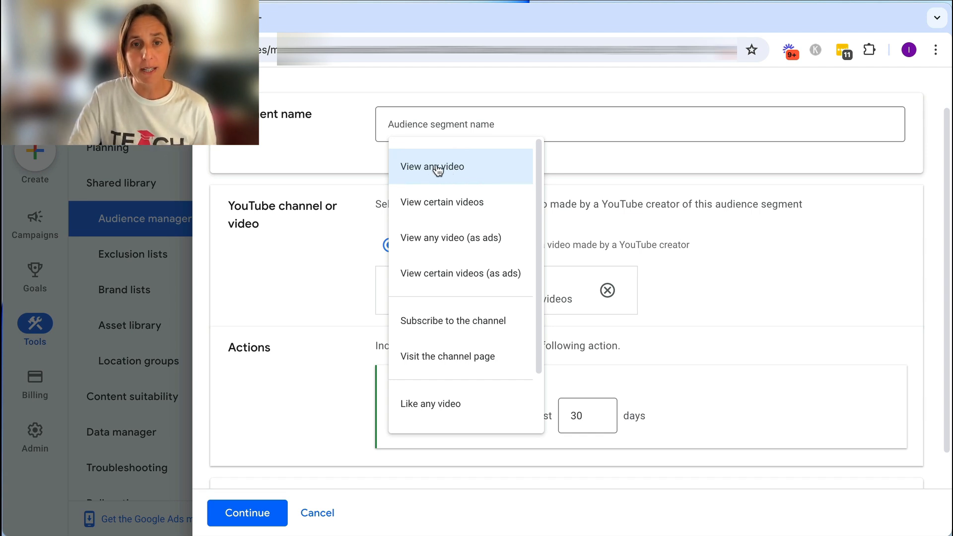
left_click(438, 168)
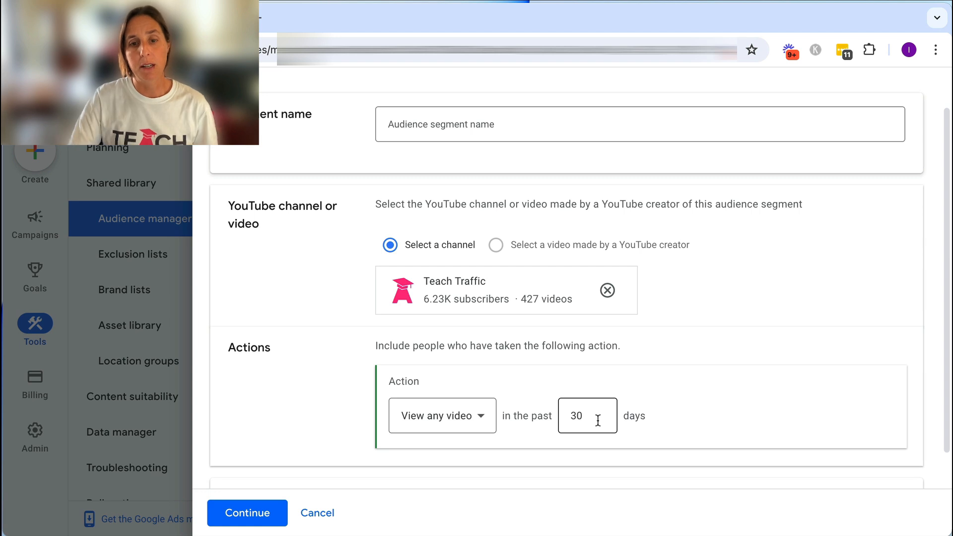
Step: Set the look-back period for the View any video action to 540 days
scroll(598, 421, "down", 1)
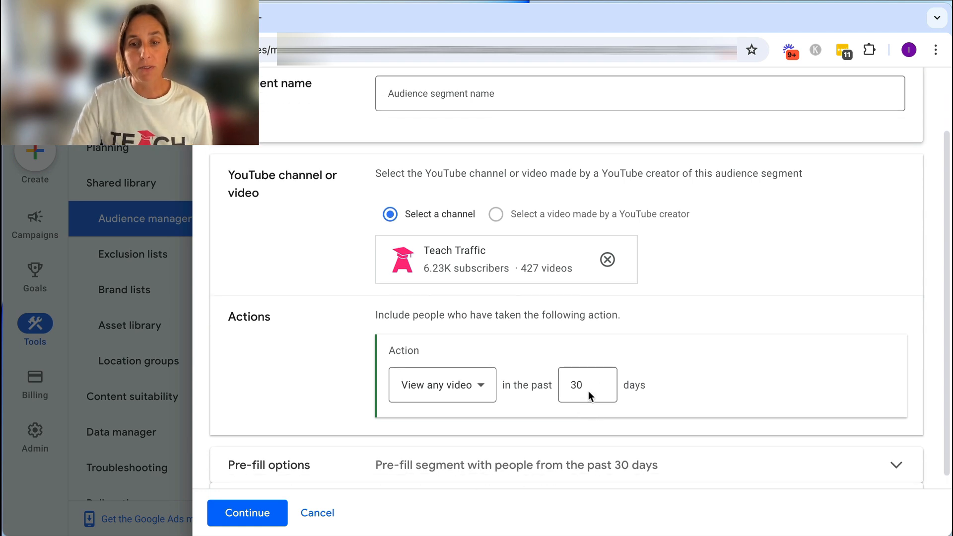
scroll(598, 352, "down", 1)
double_click(575, 338)
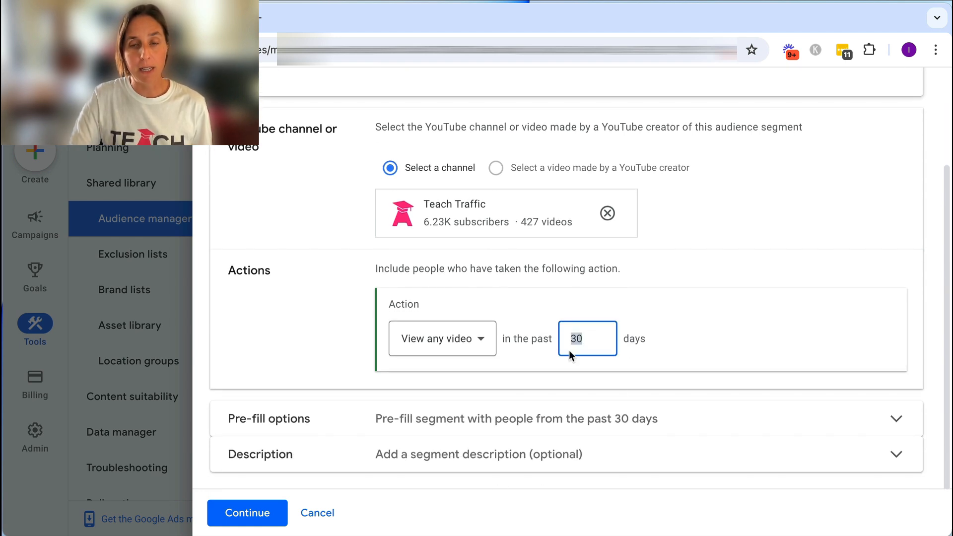
scroll(620, 383, "up", 1)
type("540")
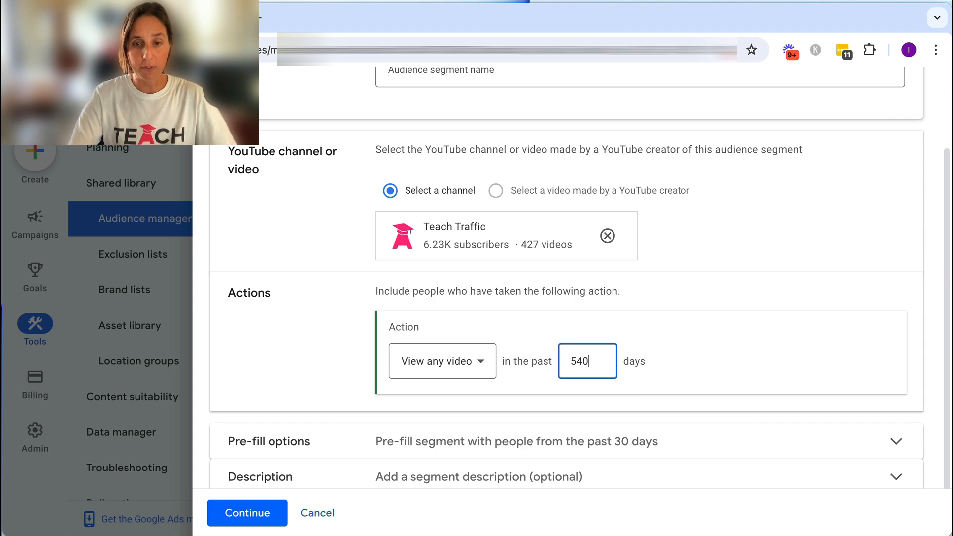
scroll(410, 412, "up", 1)
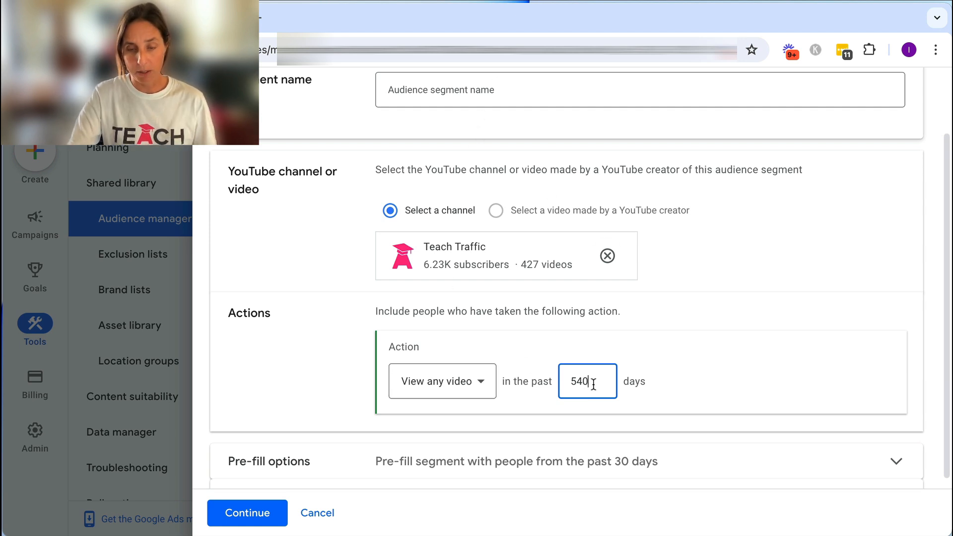
Step: Set the look-back period for the View any video action to 90 days
key("BackSpace")
key("BackSpace")
key("BackSpace")
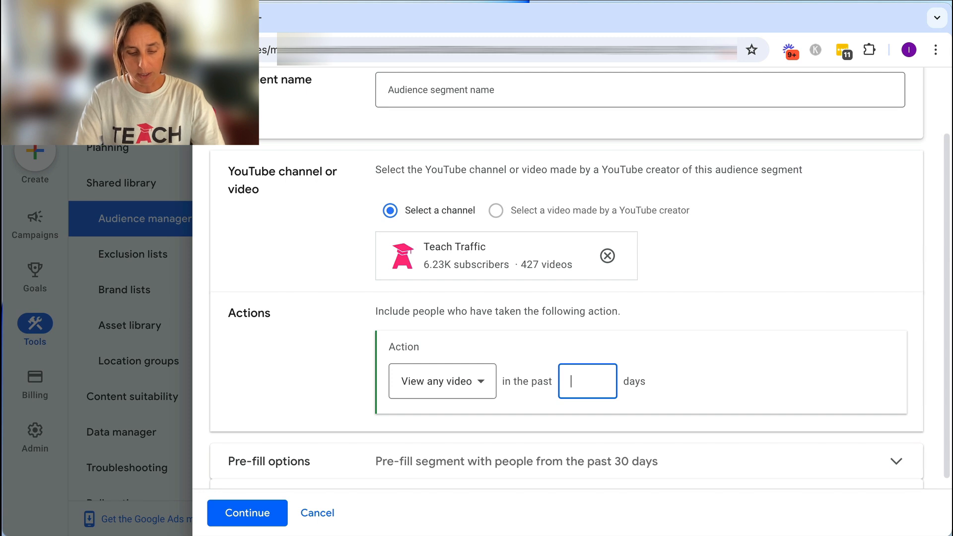
type("90")
Step: Name the audience segment "YT - Viewed any video - 90 days"
left_click(489, 91)
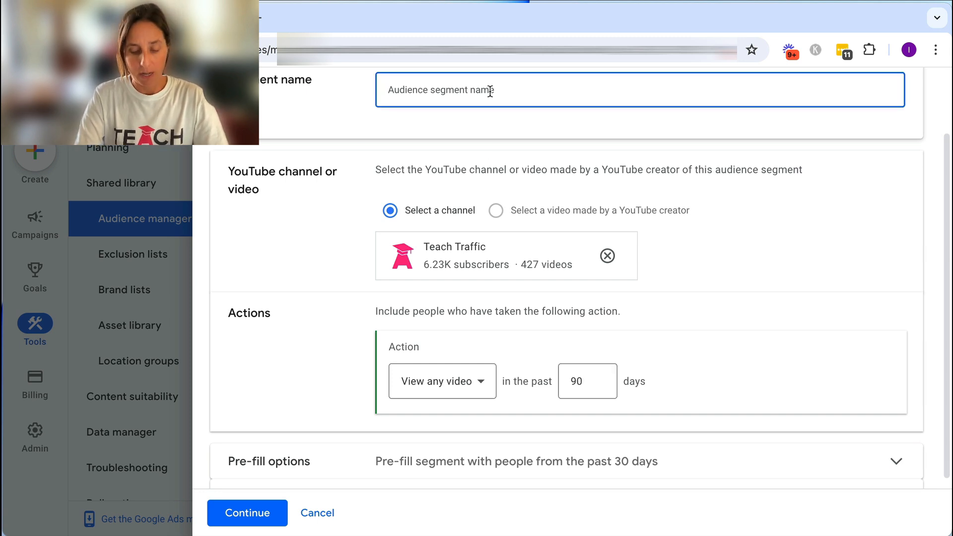
type("YT - View")
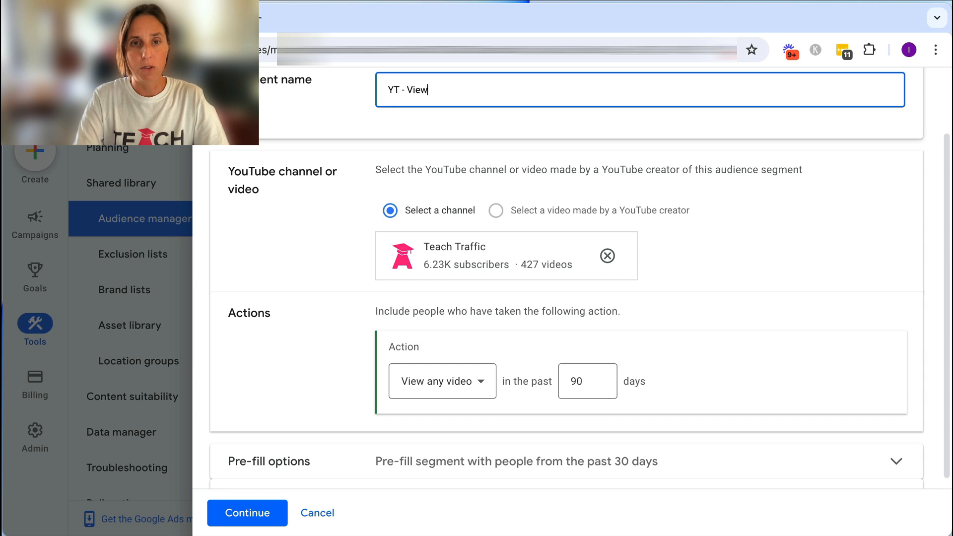
type("ed any video ")
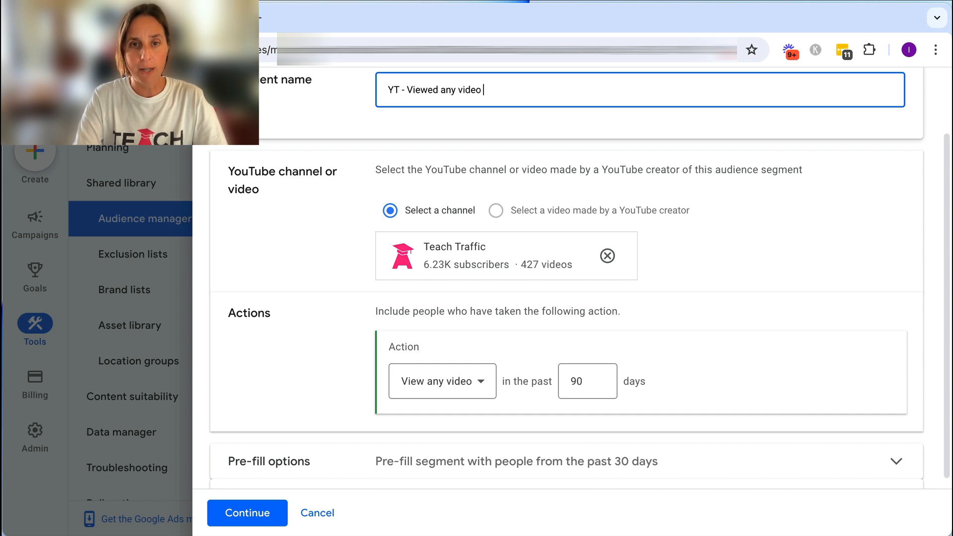
type("-")
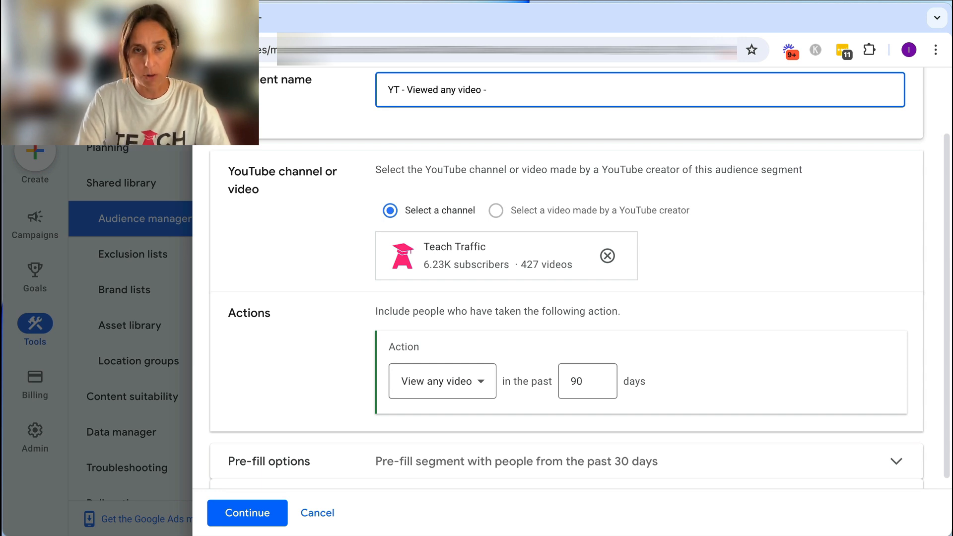
type(" 90 days")
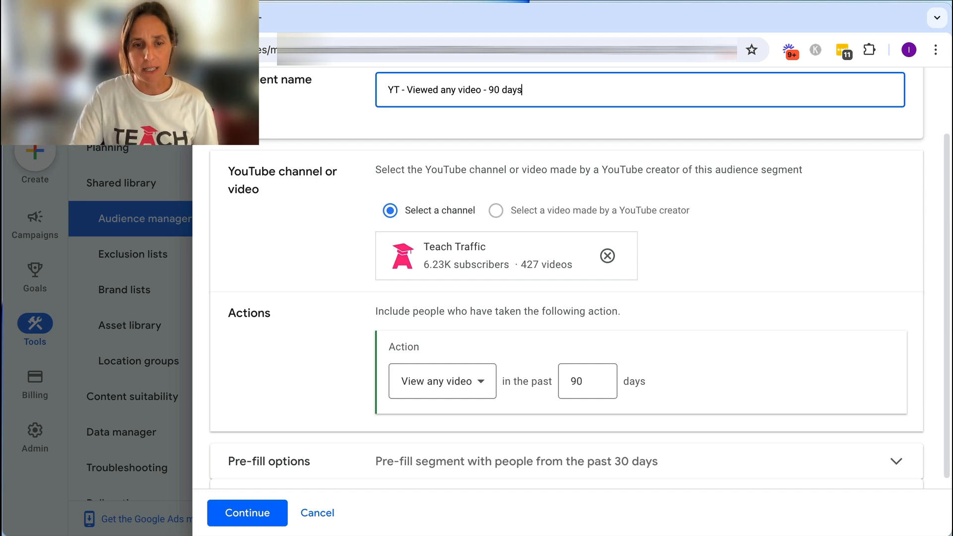
Step: Keep the pre-fill with people who matched the rules within the past 30 days and create the segment
scroll(565, 278, "down", 2)
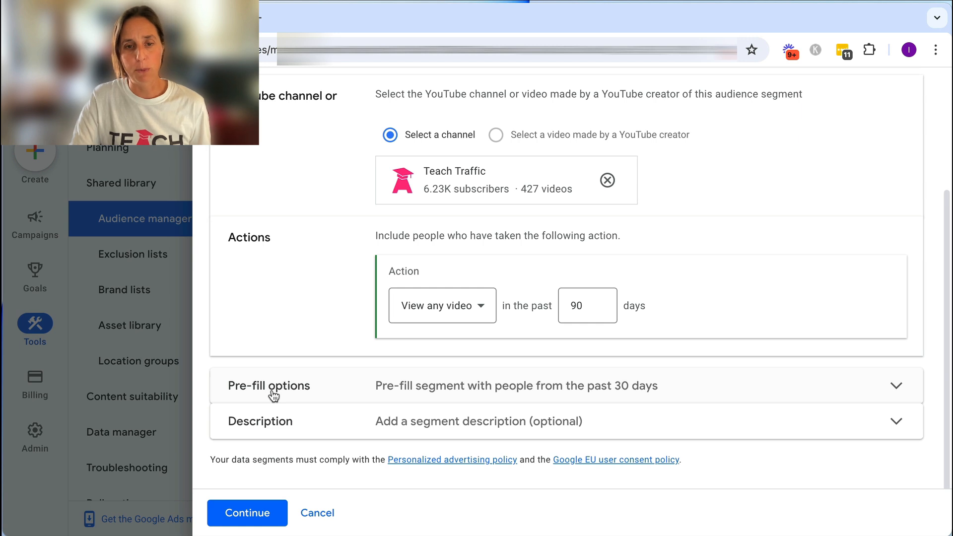
left_click(473, 386)
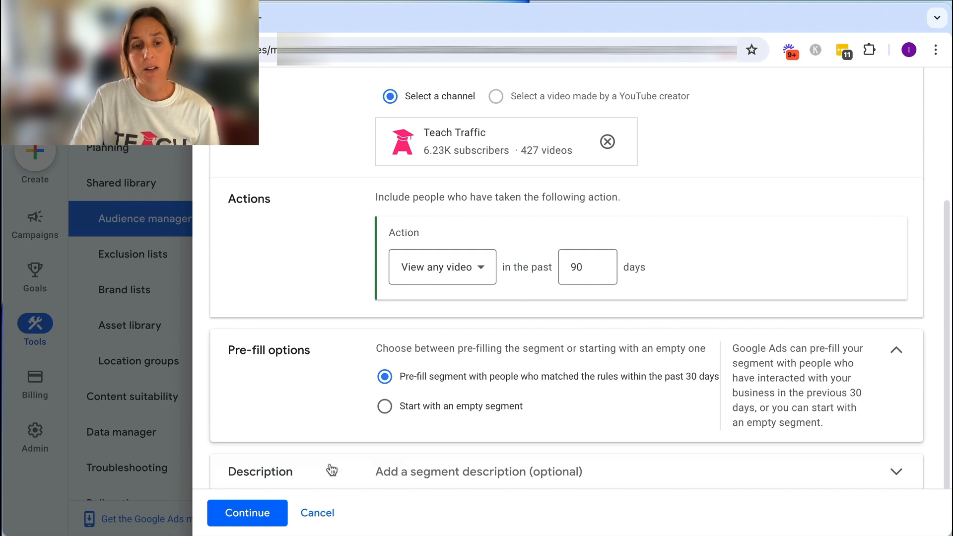
left_click(243, 514)
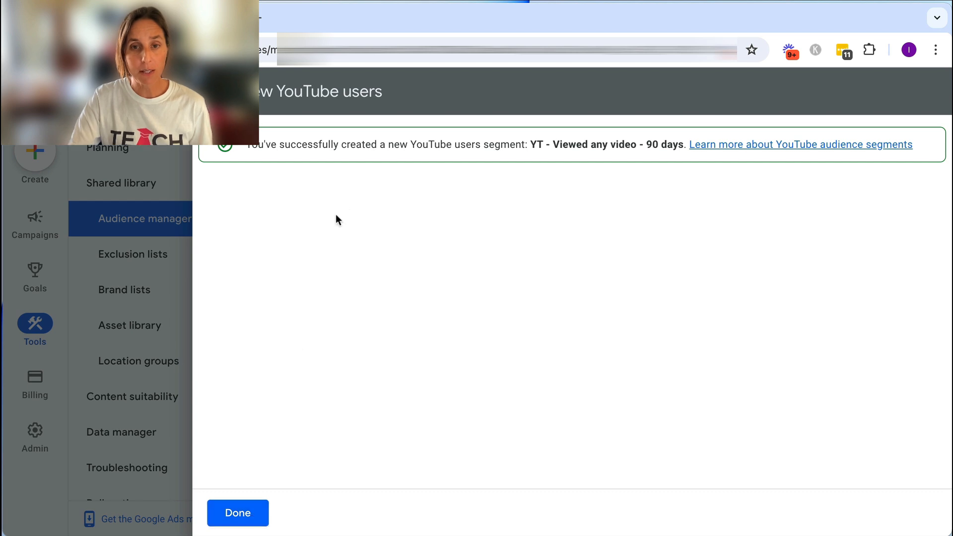
left_click(243, 512)
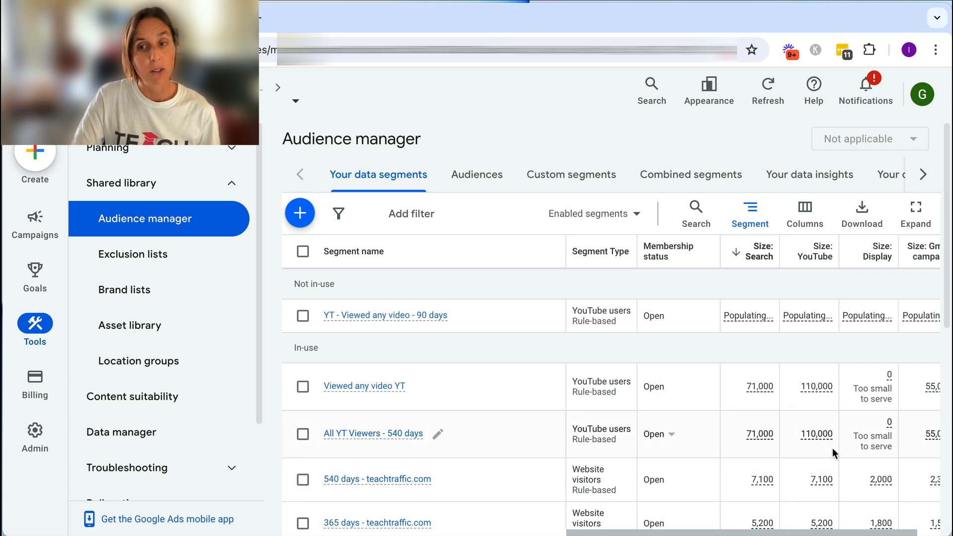
left_click_drag(826, 533, 854, 534)
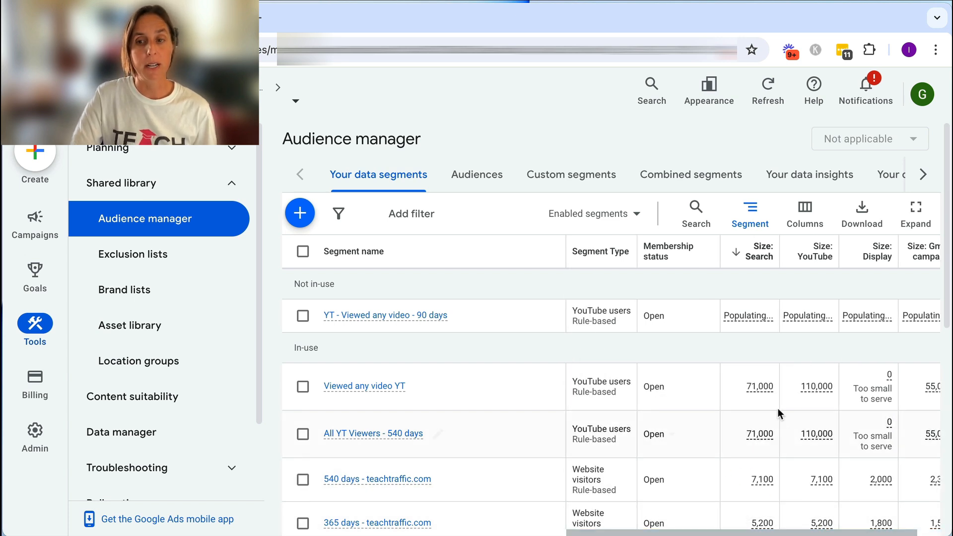